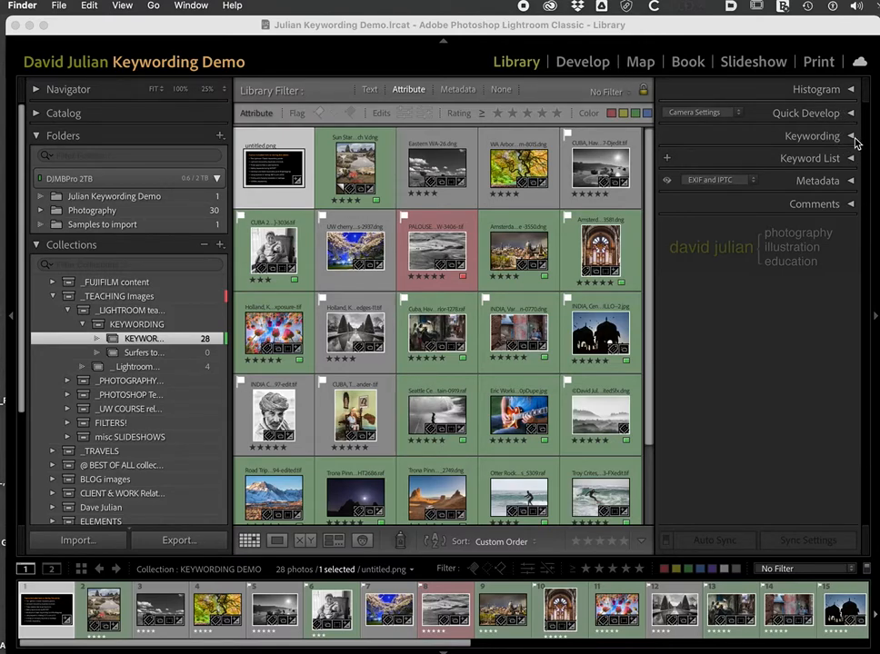
Expand the Keywording section and review its Keyword Tags box and Keyword Suggestions in turn.
left_click(853, 138)
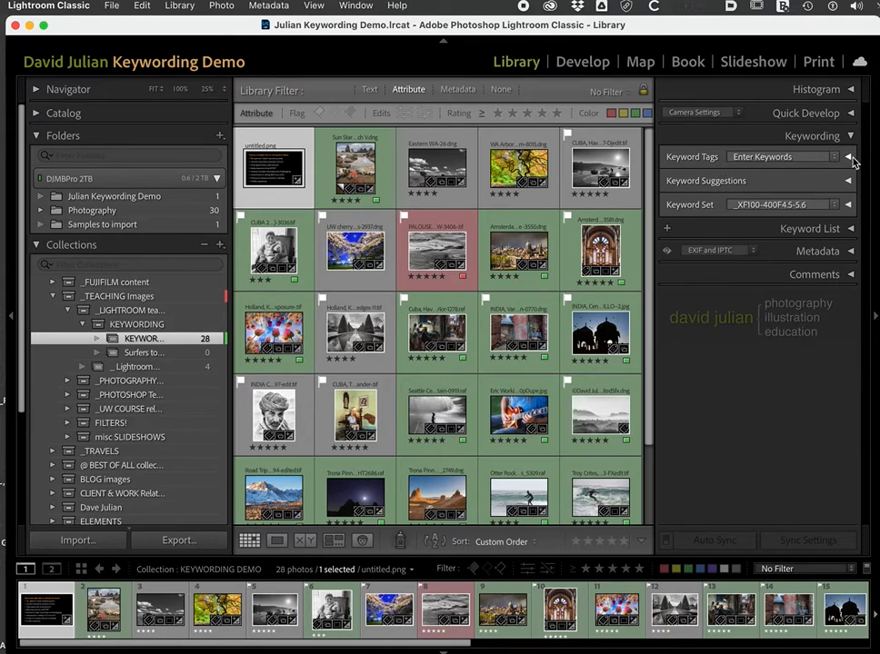
left_click(849, 157)
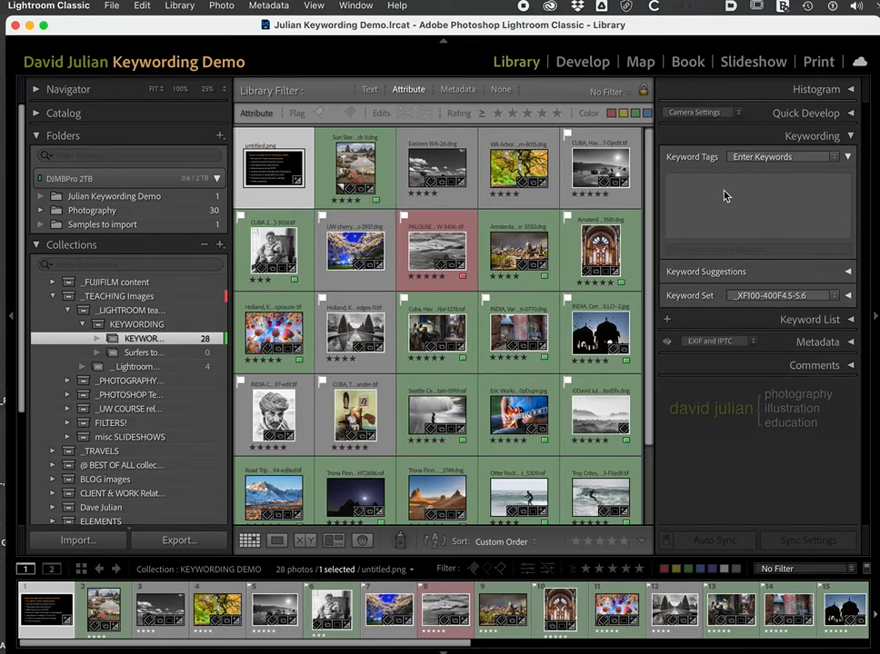
left_click(849, 159)
left_click(848, 181)
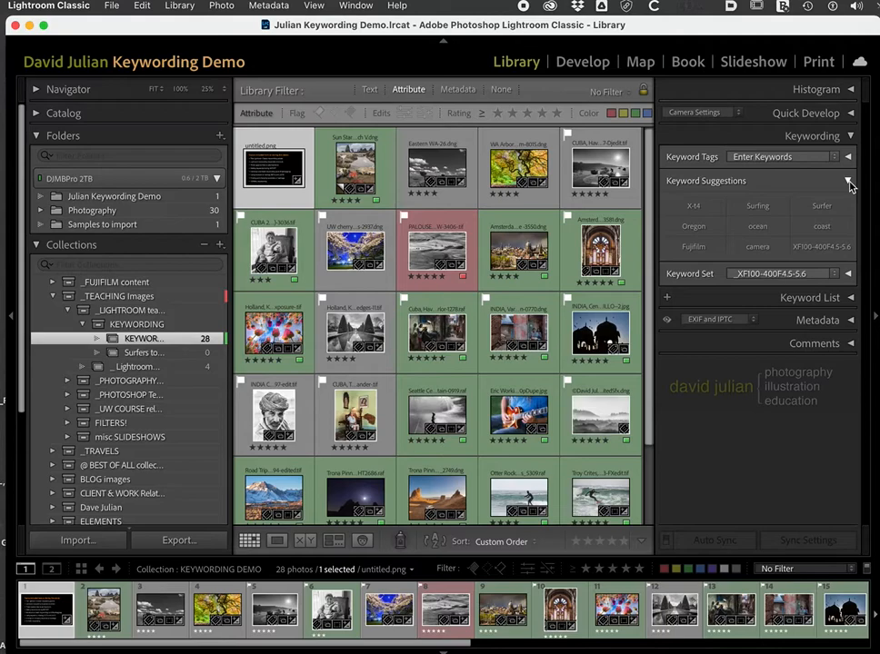
left_click(849, 181)
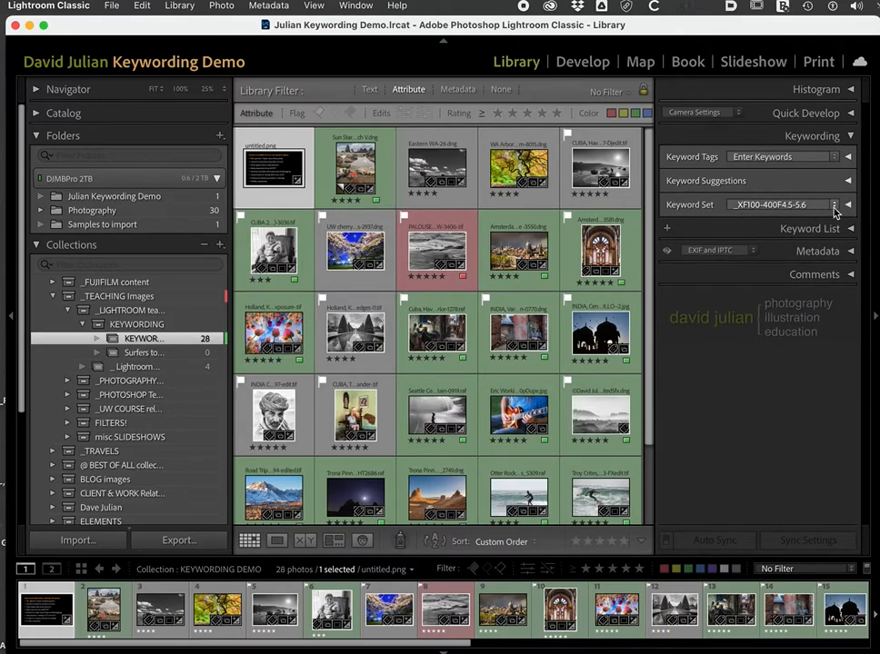
Review the saved keyword set presets and expand the Keyword Set section to see the keywords of _XF100-400F4.5-5.6.
left_click(834, 207)
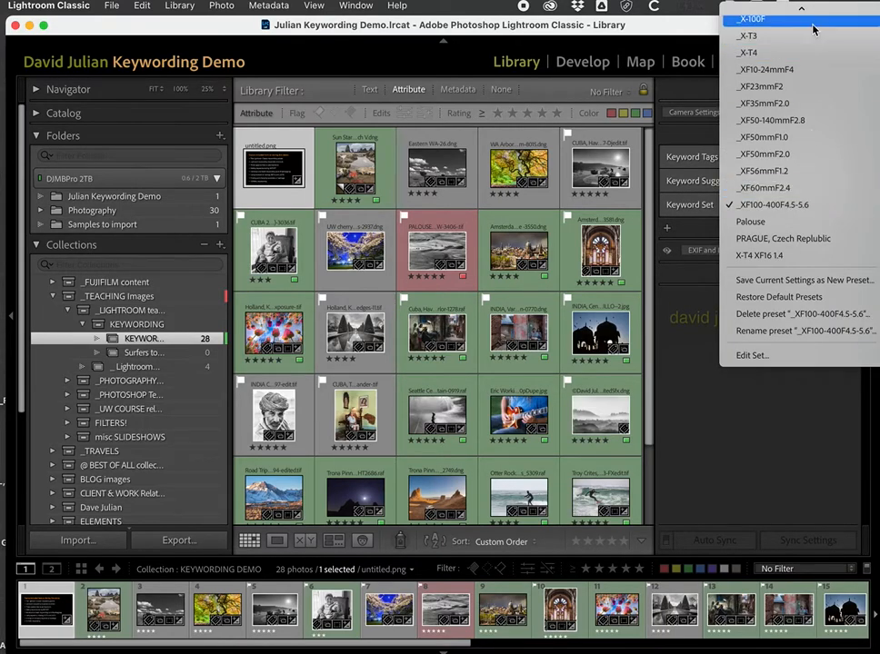
scroll(790, 22, "up", 1)
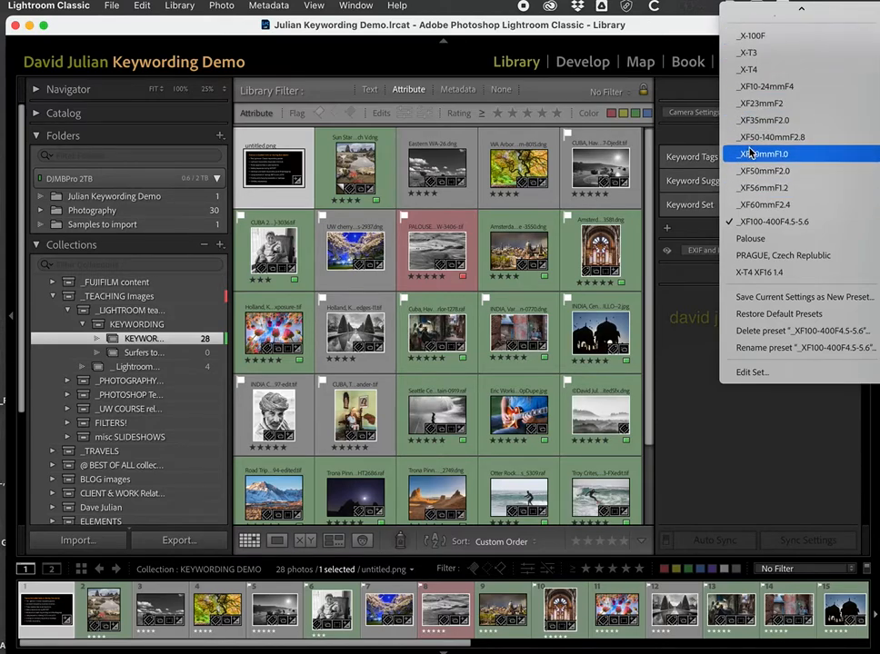
left_click(708, 40)
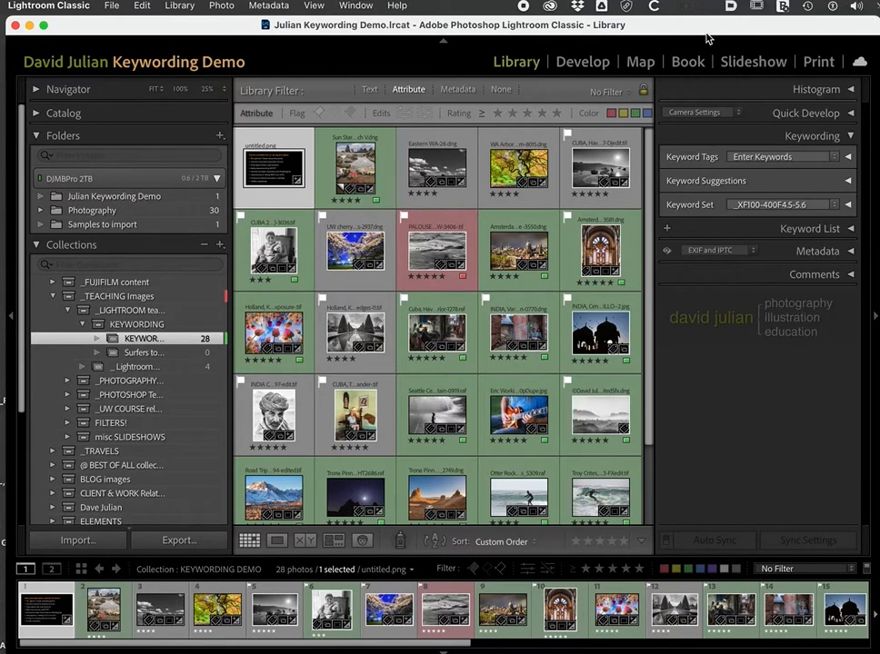
left_click(848, 204)
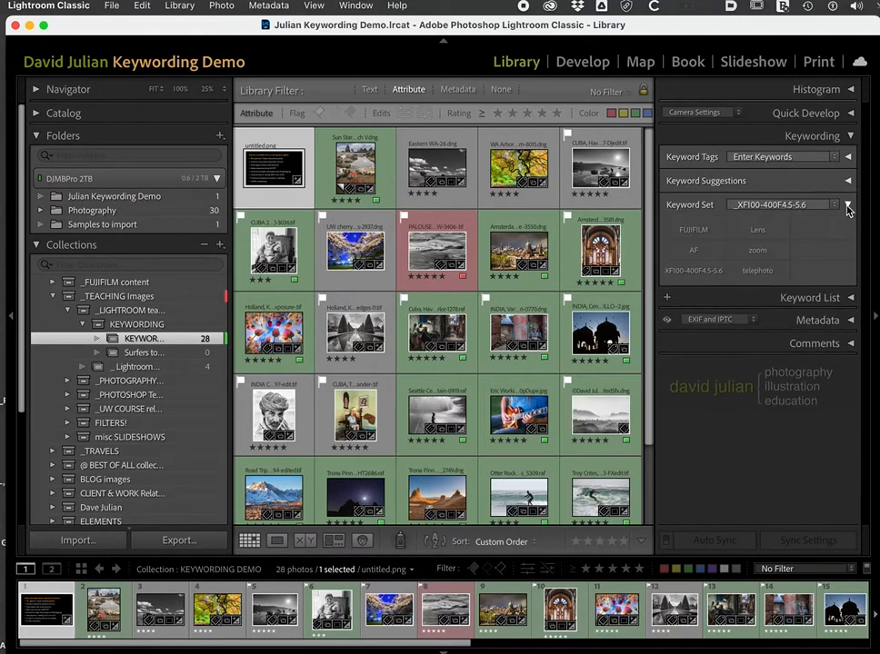
left_click(780, 210)
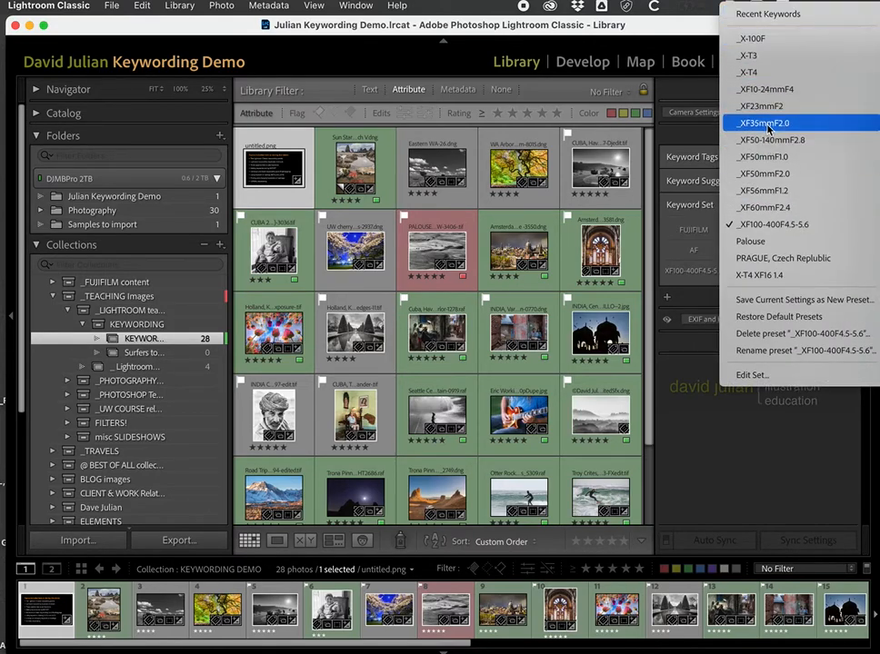
left_click(697, 36)
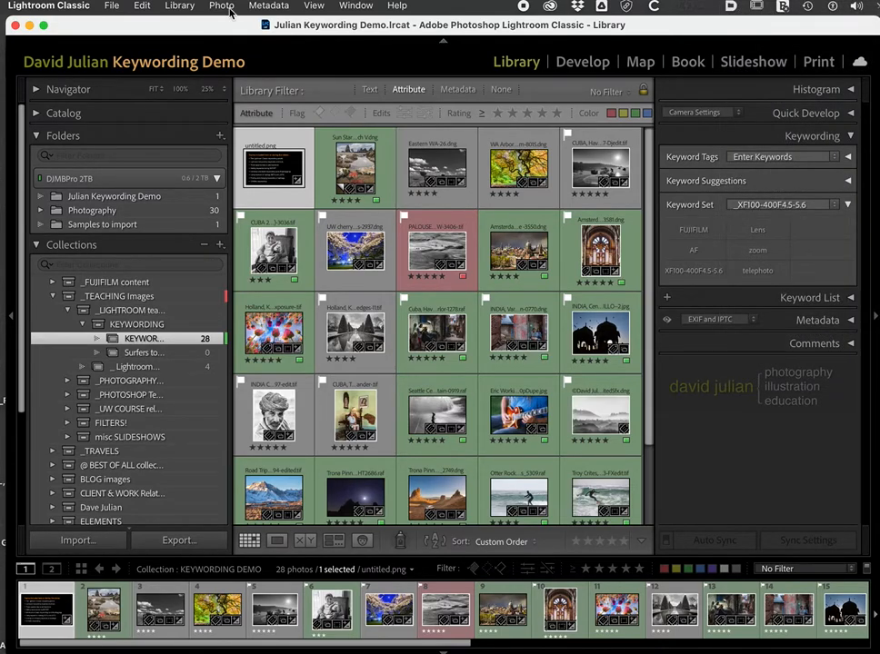
Open the Presets preferences and switch storing presets with this catalog on and back off.
left_click(87, 11)
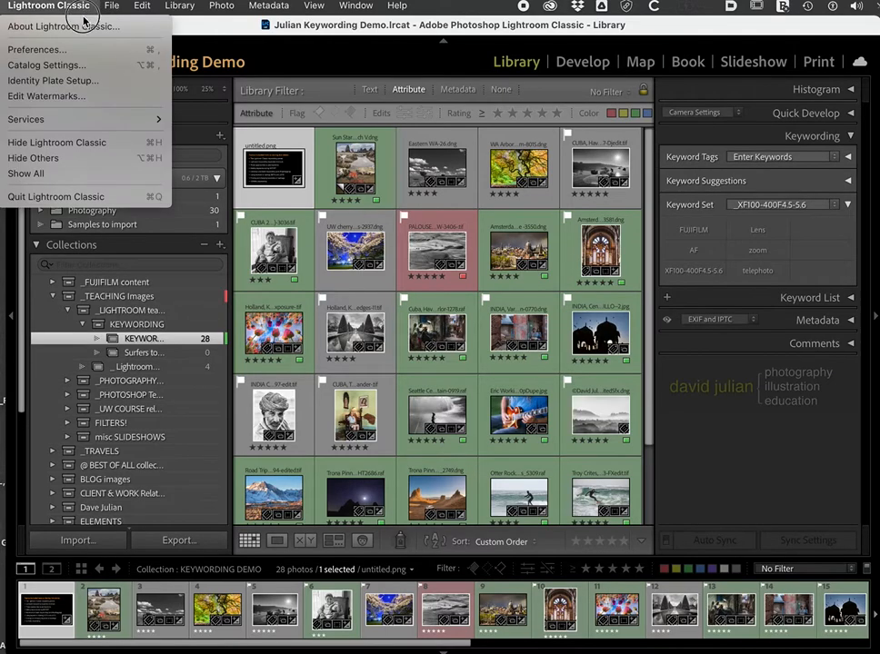
left_click(79, 53)
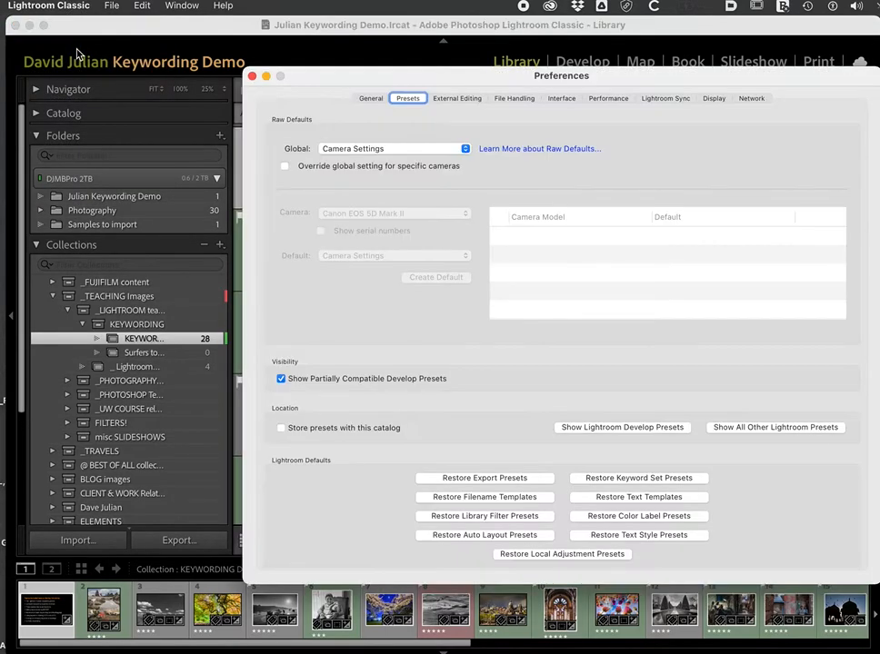
left_click(367, 98)
left_click(400, 100)
left_click(282, 431)
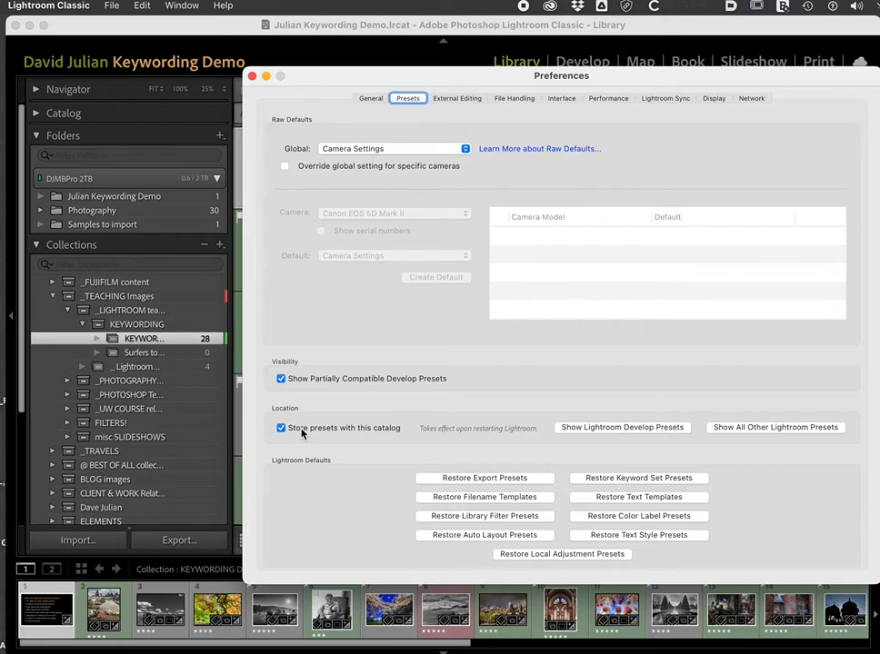
left_click(282, 429)
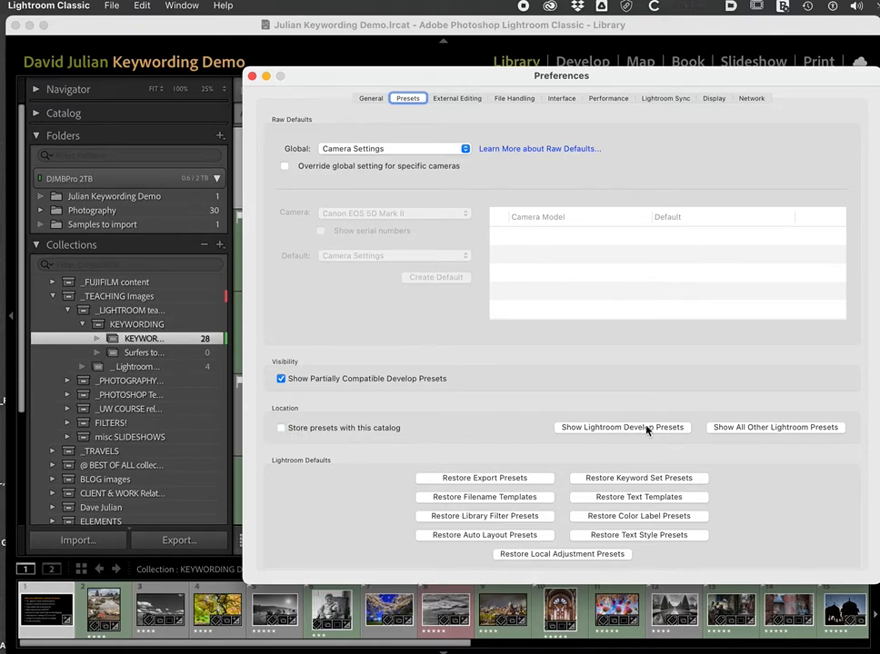
Reveal the folder of all other Lightroom presets in Finder and locate the Keyword Sets folder inside it.
left_click(729, 429)
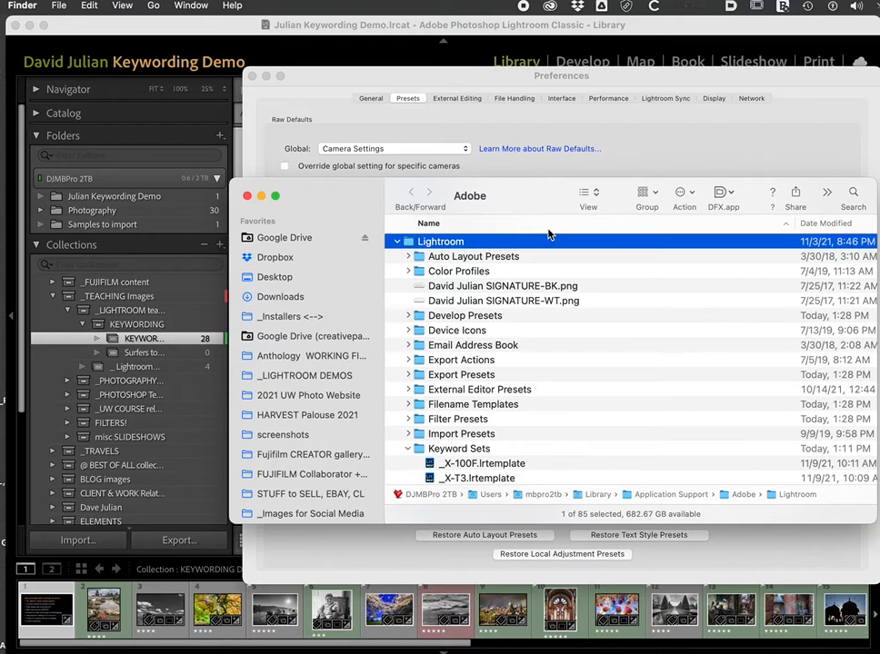
left_click(397, 242)
left_click(397, 308)
scroll(440, 314, "down", 2)
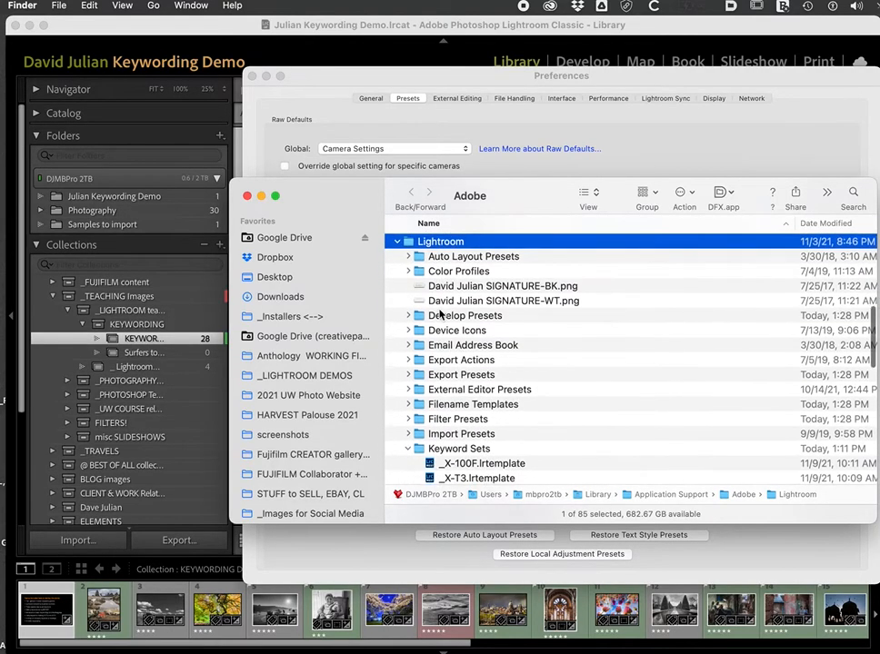
scroll(456, 319, "down", 3)
scroll(458, 318, "down", 2)
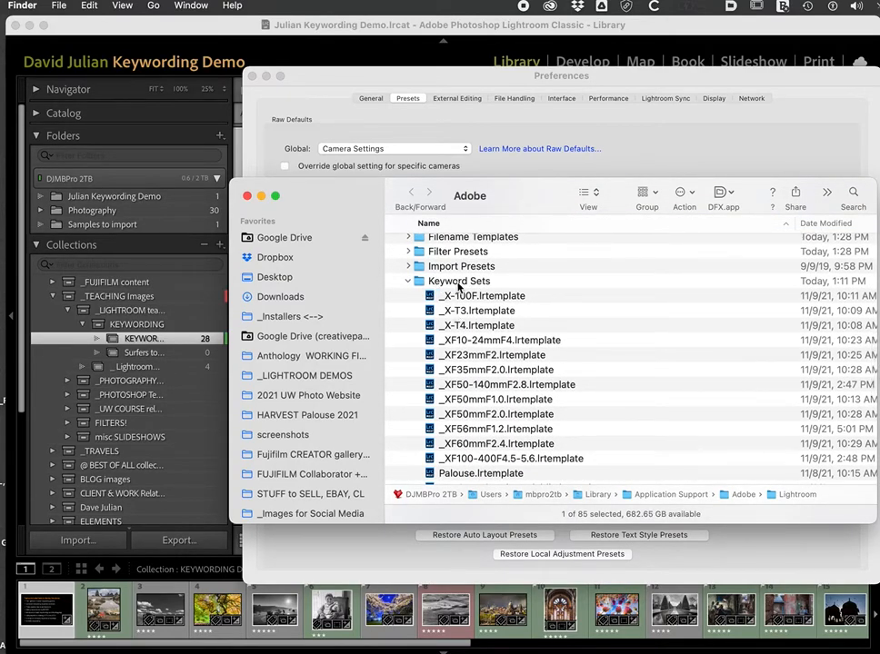
Examine the keyword set templates from _X-100F to _XF100-400F4.5-5.6 in the Keyword Sets folder, and close the Finder and Preferences windows.
left_click(422, 284)
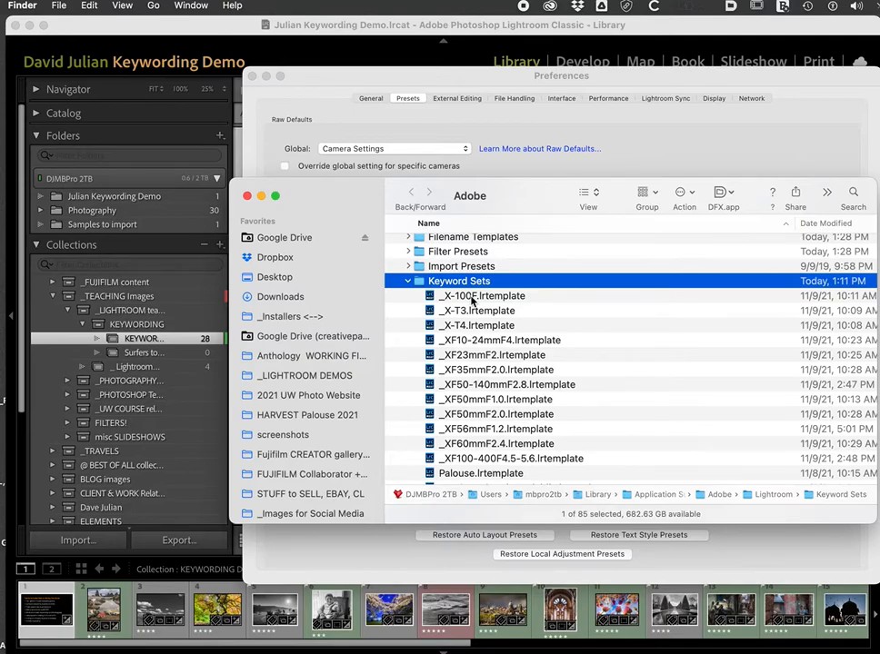
left_click(430, 297)
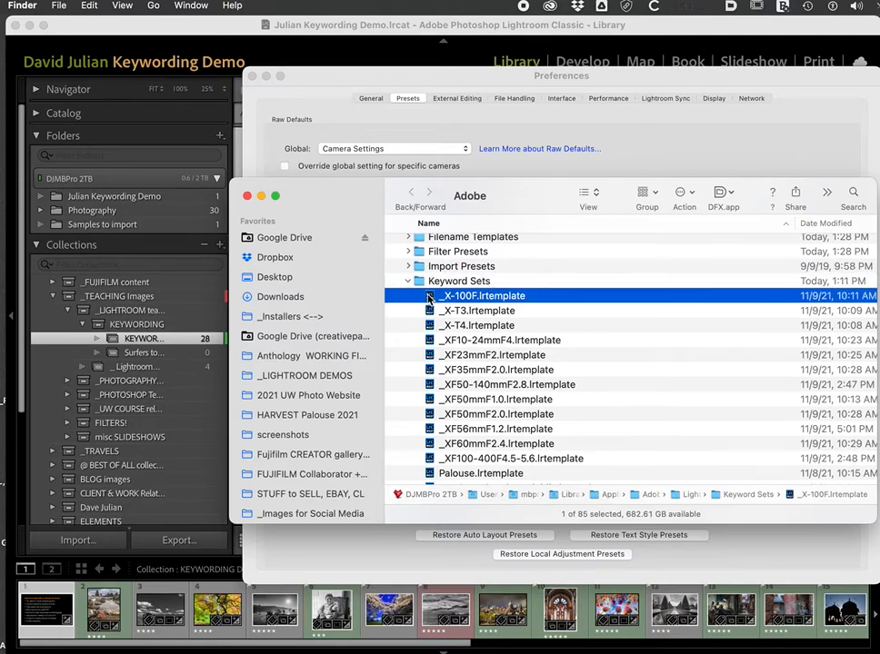
left_click(433, 458, "shift")
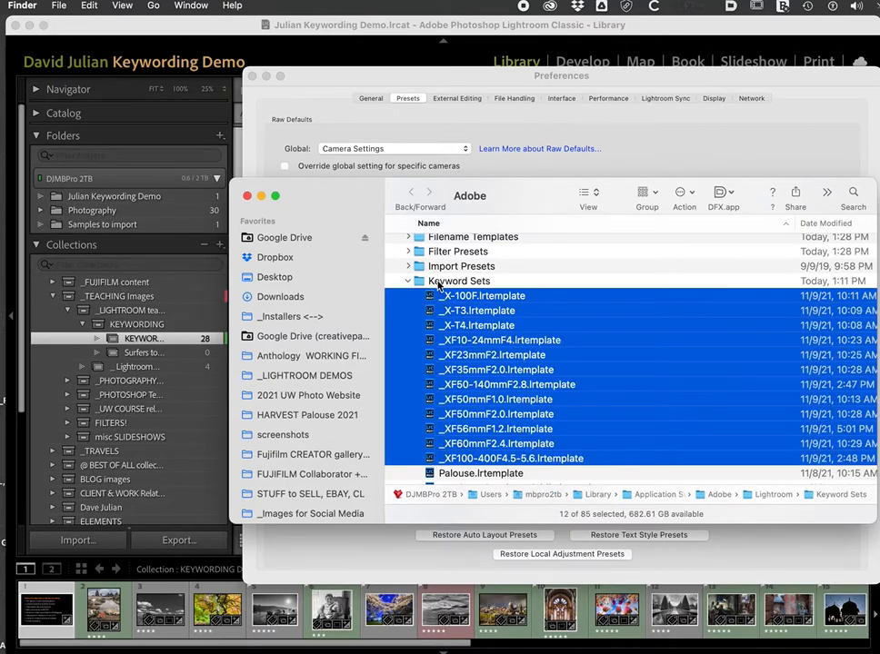
key("Left")
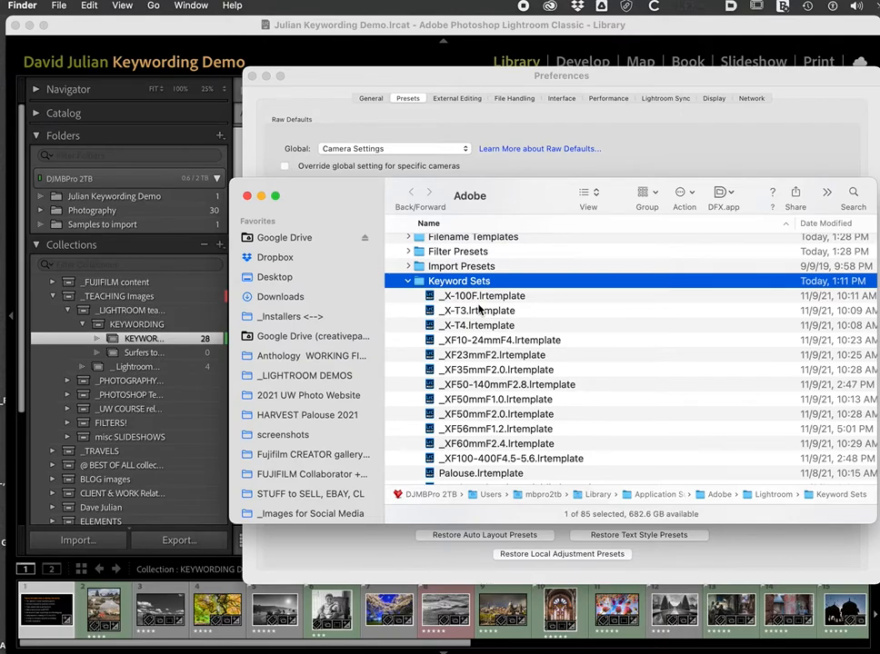
left_click(246, 196)
left_click(253, 77)
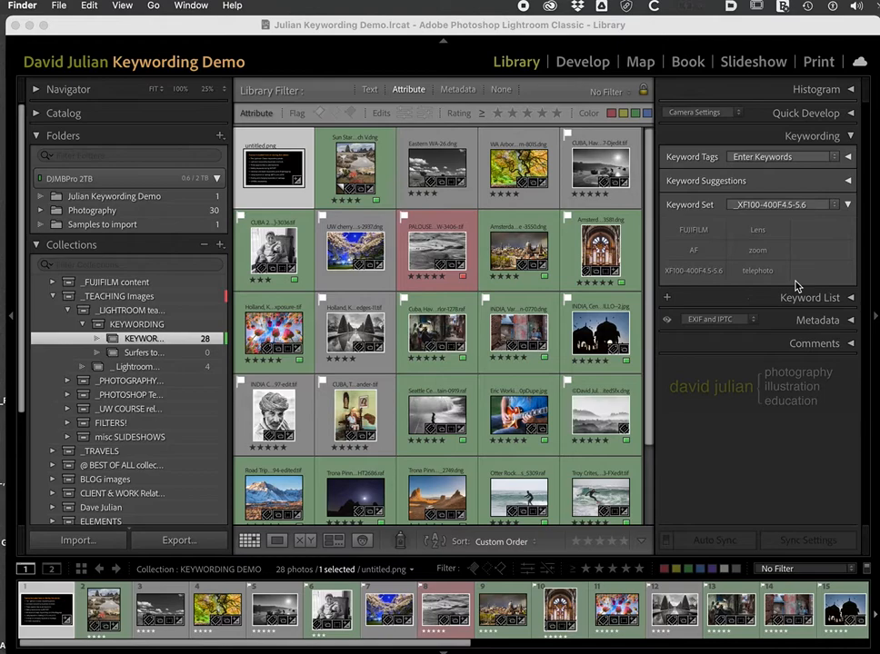
Switch the keyword set to Recent Keywords and tag untitled.png with XF100-400F4.5-5.6.
left_click(837, 209)
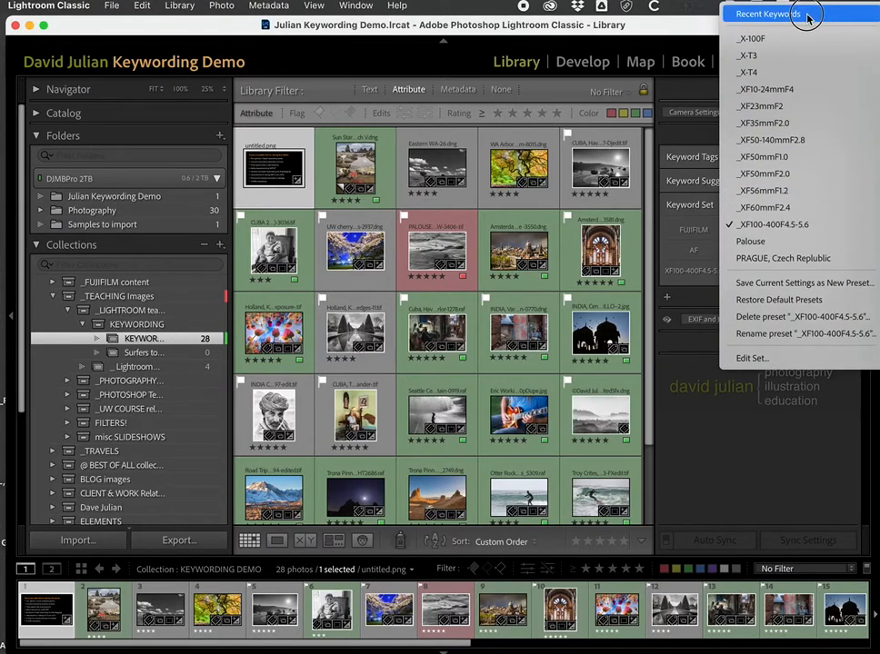
left_click(708, 27)
left_click(834, 204)
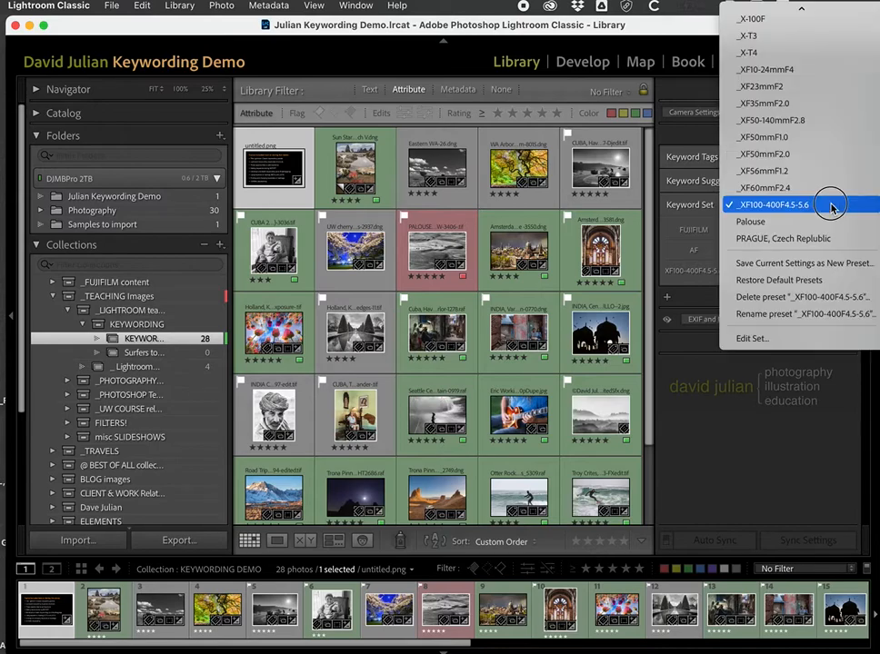
left_click(787, 13)
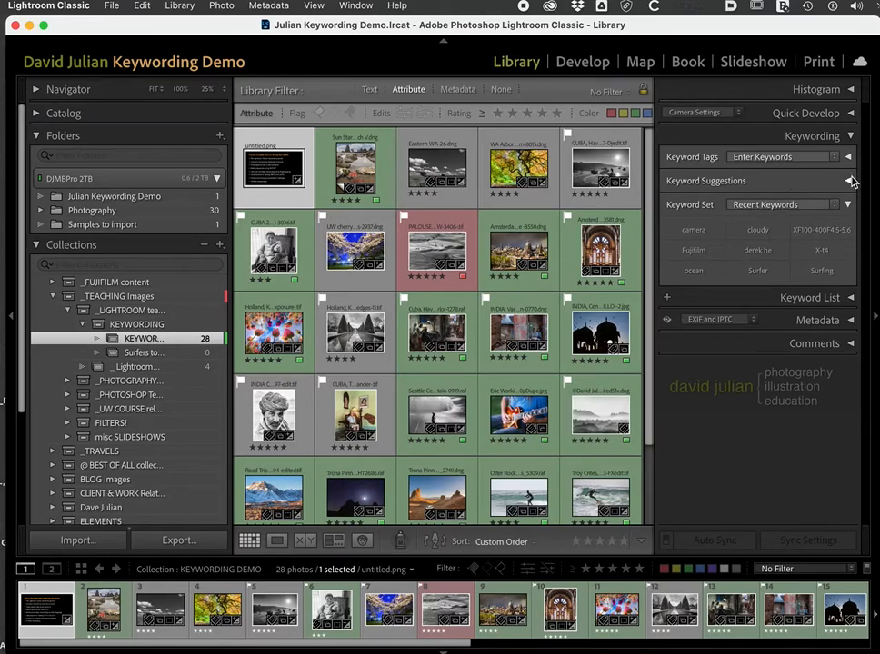
left_click(848, 157)
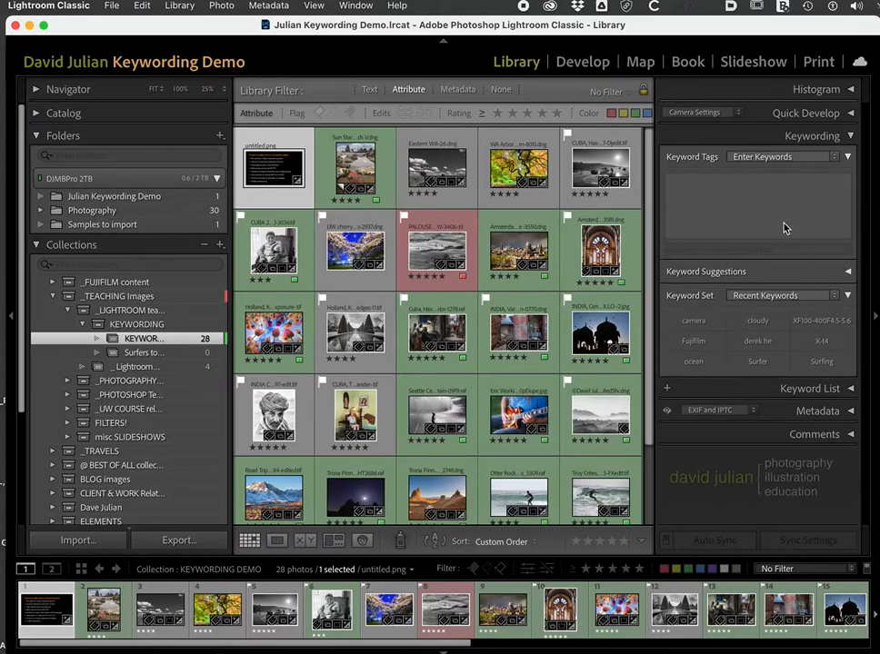
left_click(809, 320)
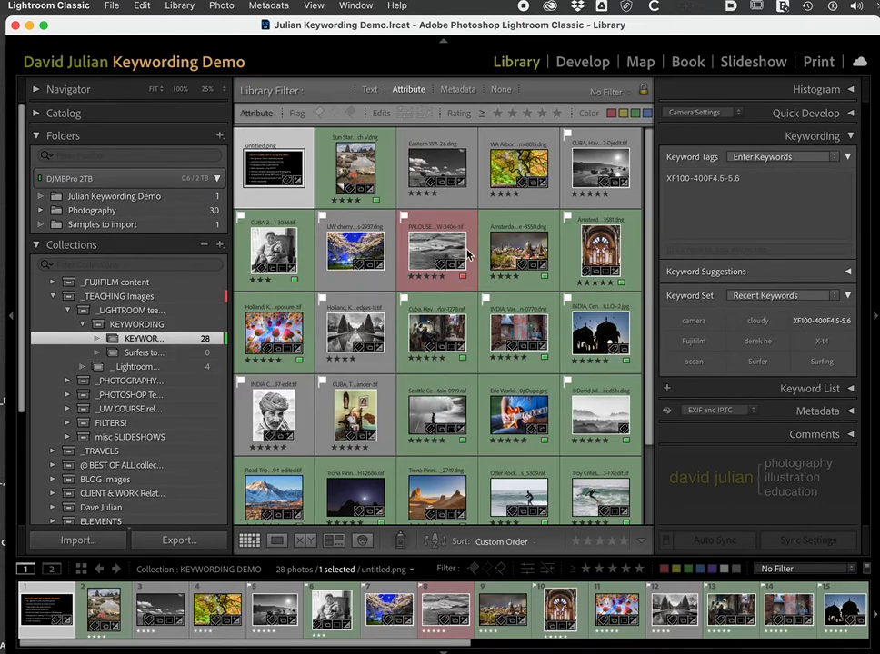
left_click(379, 187)
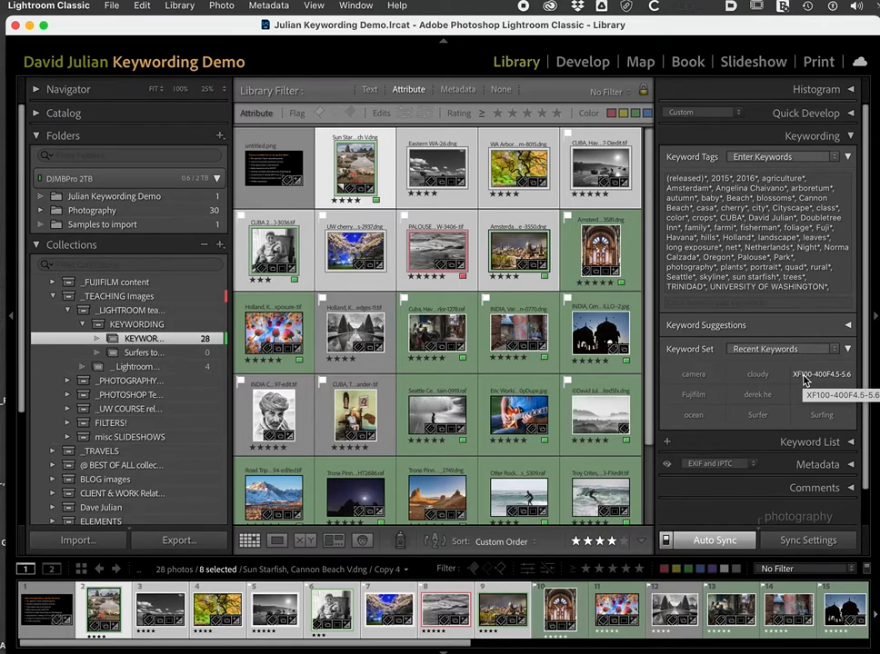
scroll(513, 405, "down", 2)
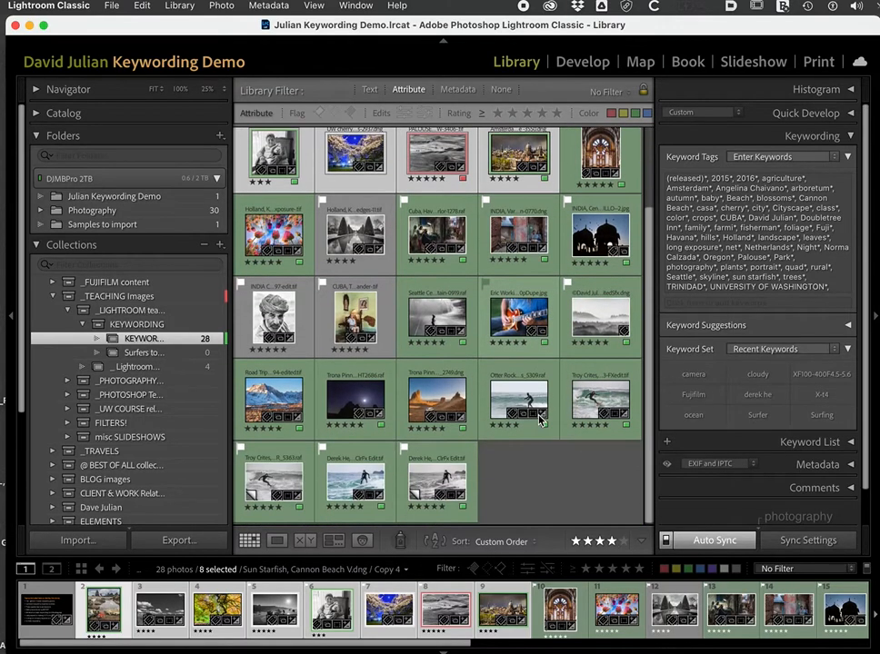
left_click(529, 402)
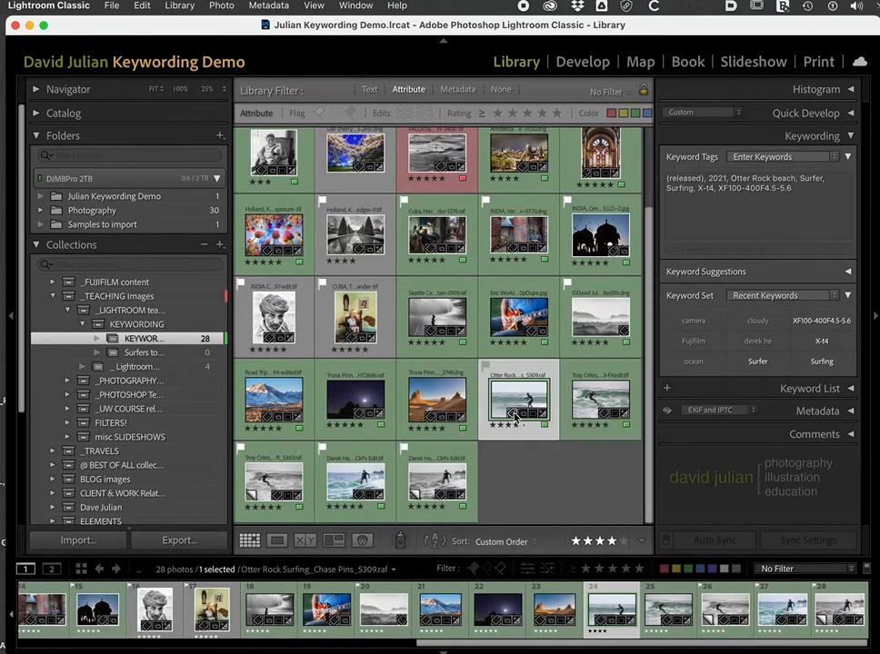
left_click(435, 475, "shift")
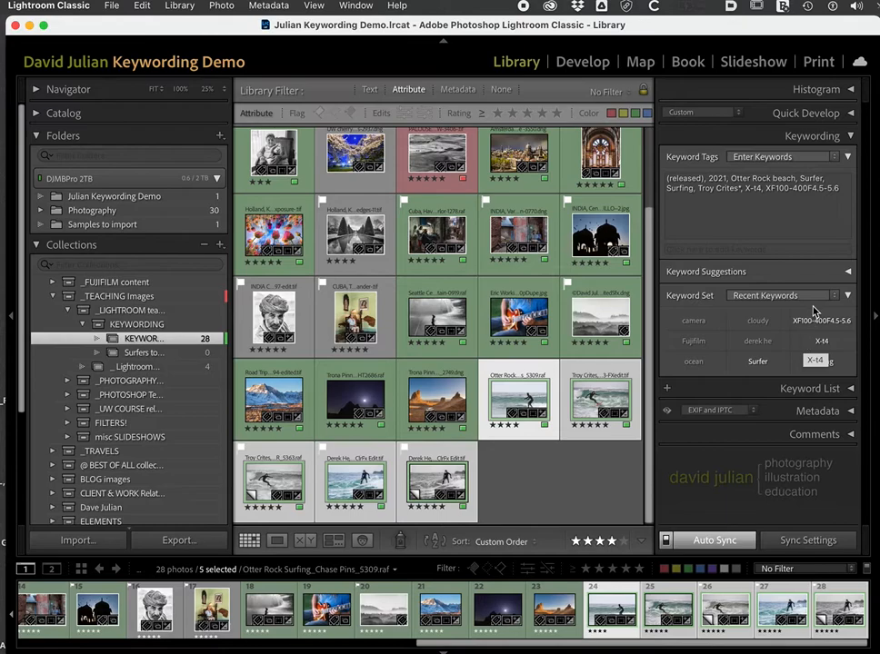
Switch the keyword set to _XF10-24mmF4 and add its FUJIFILM keyword to the selected surfing photos.
left_click_drag(828, 298, 823, 332)
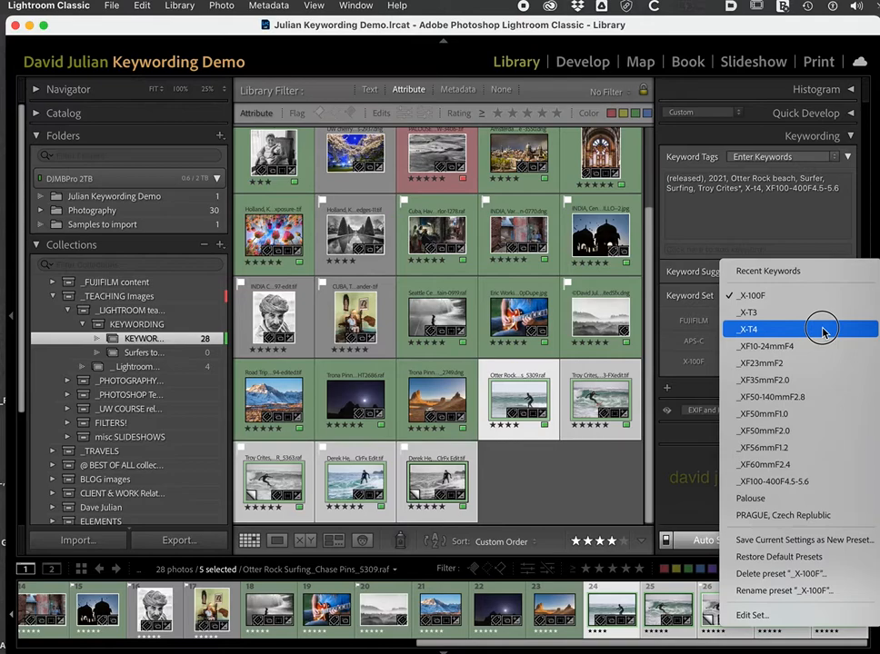
left_click_drag(823, 330, 806, 369)
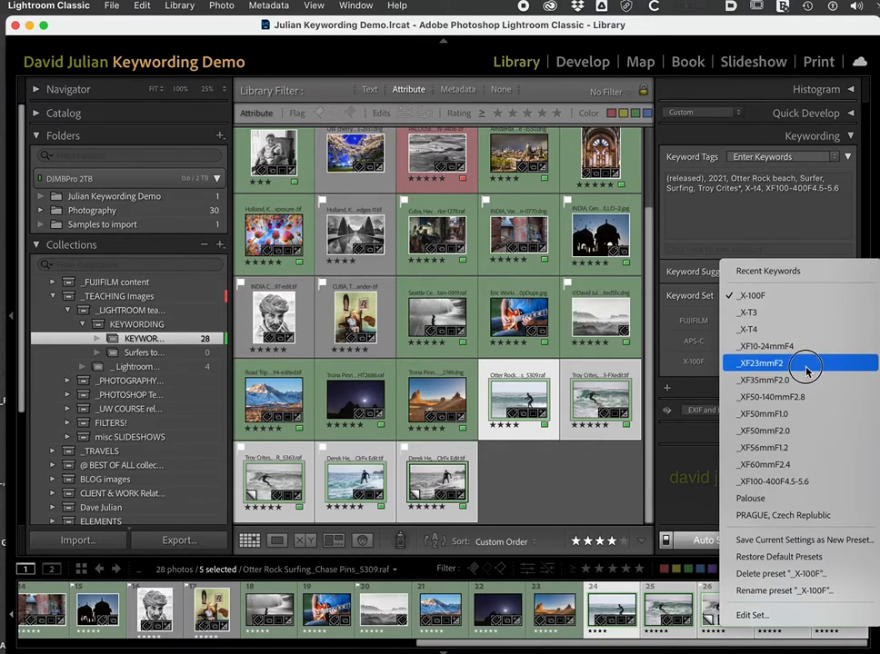
left_click_drag(806, 368, 804, 347)
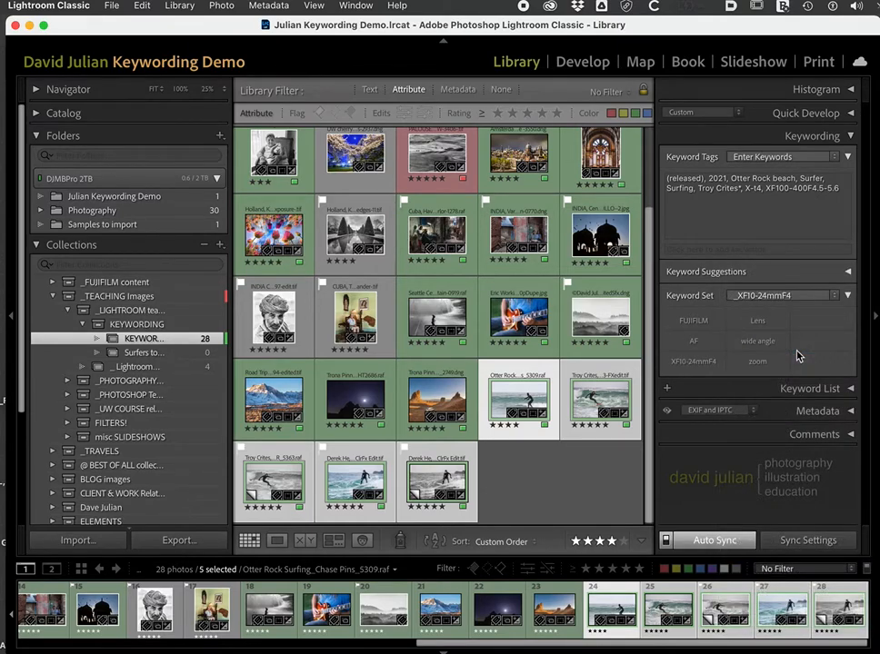
left_click(711, 324)
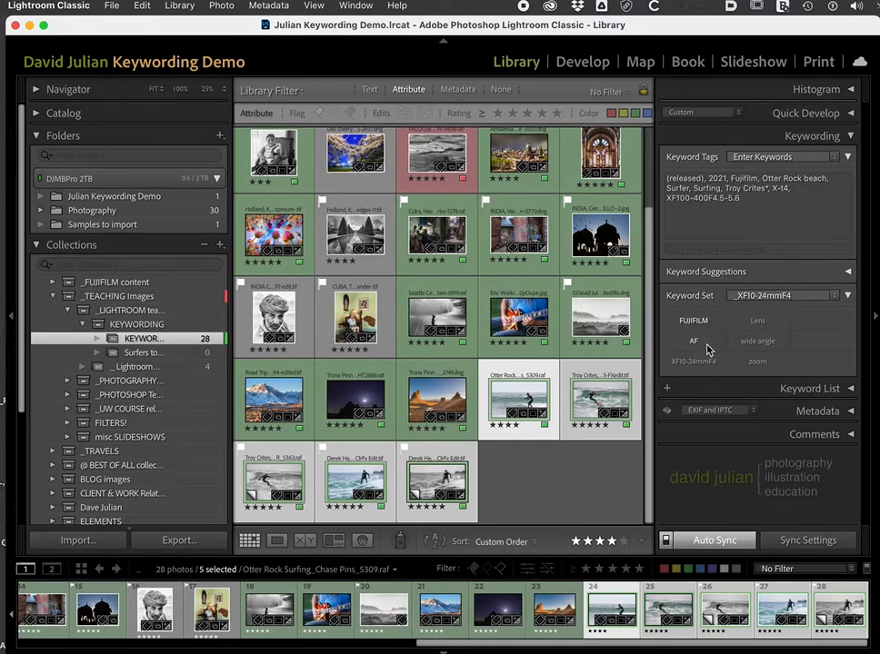
Add the set's XF10-24mmF4, AF, Lens and wide angle keywords to the selected surfing photos.
left_click(695, 360)
left_click(694, 344)
left_click(757, 321)
left_click(751, 344)
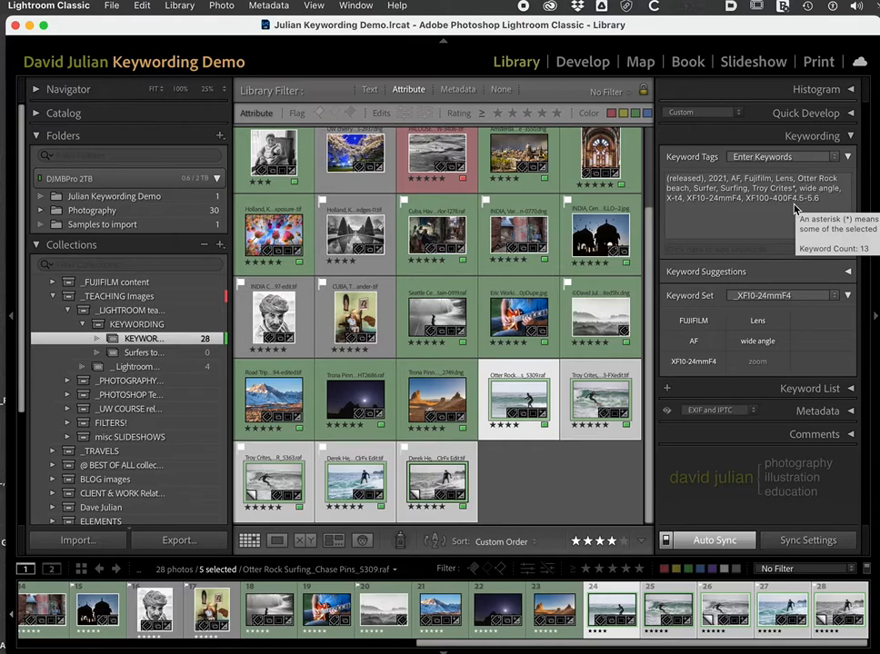
Remove the X-t4, XF10-24mmF4 and XF100-400F4.5-5.6 keywords from the selected surfing photos.
left_click(820, 204)
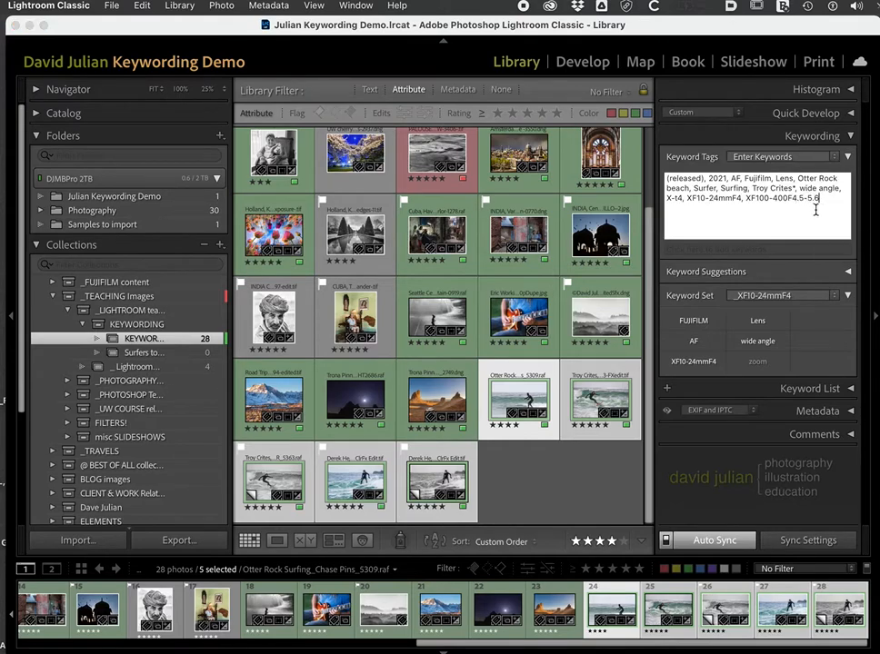
left_click_drag(824, 204, 666, 200)
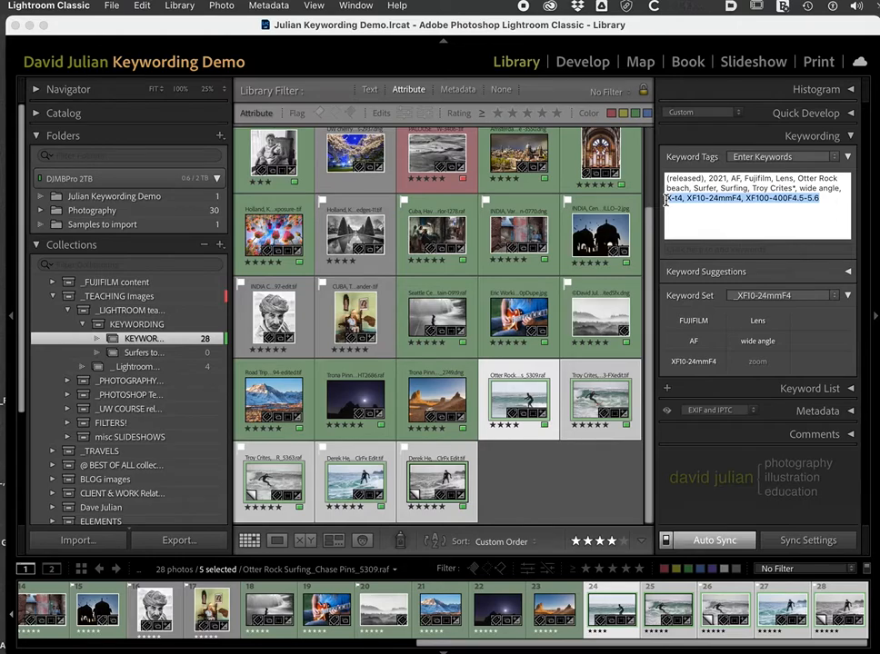
key("BackSpace")
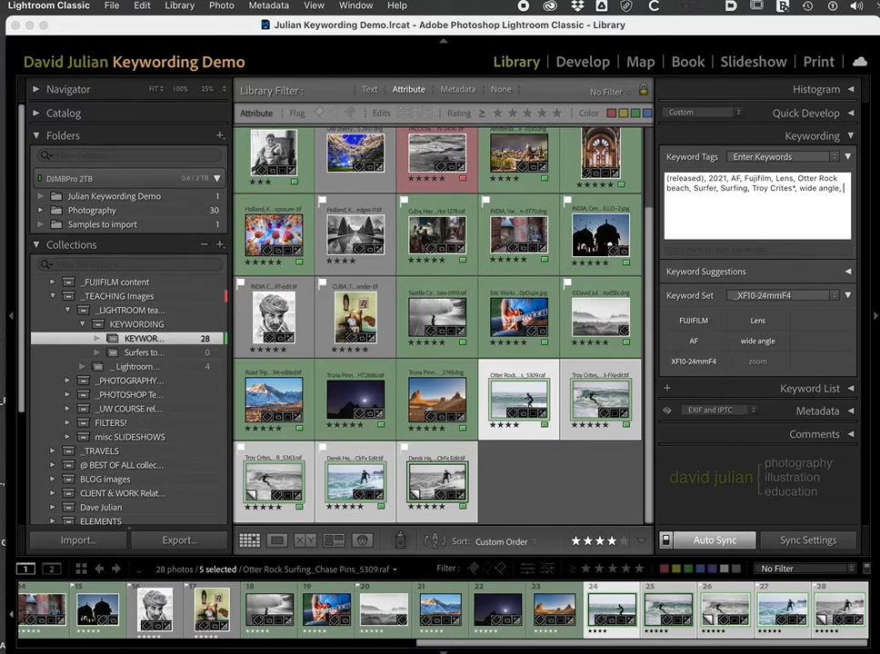
key("Return")
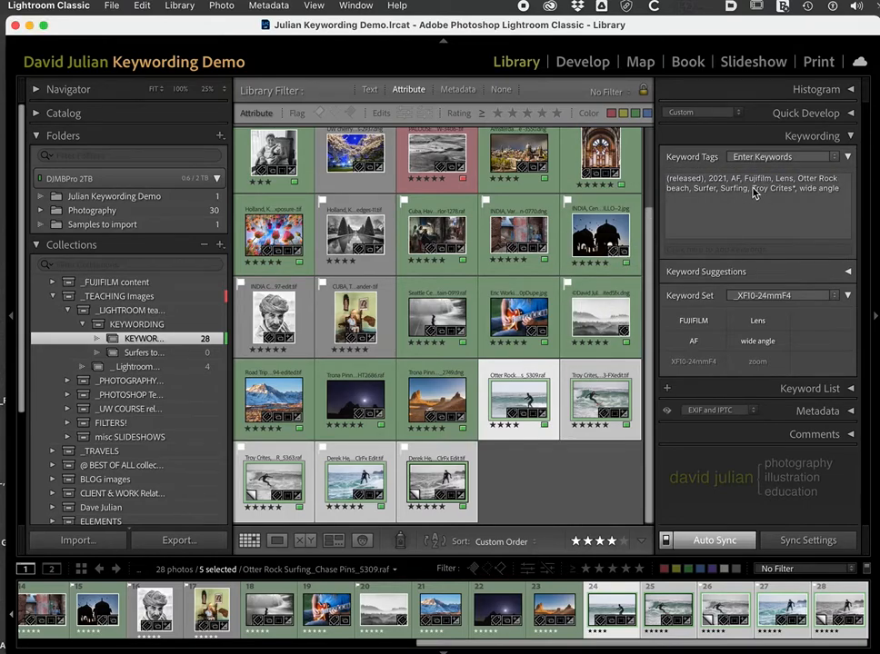
mouse_move(793, 195)
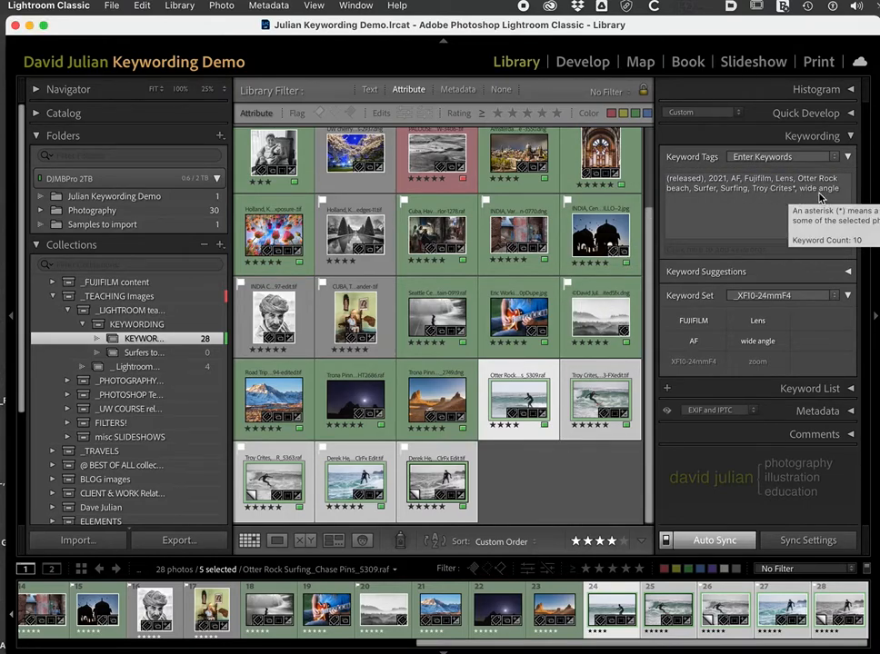